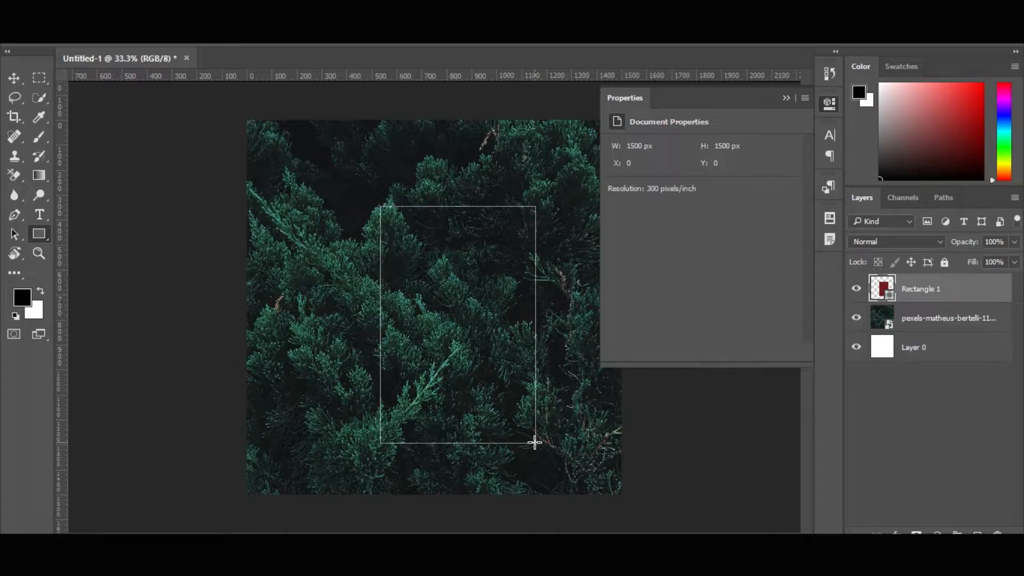
Draw a rectangle about 621 by 948 px over the forest photo and round all its corners to 30 px.
{"action": "left_click_drag", "start_coordinate": [534, 443], "coordinate": [534, 442]}
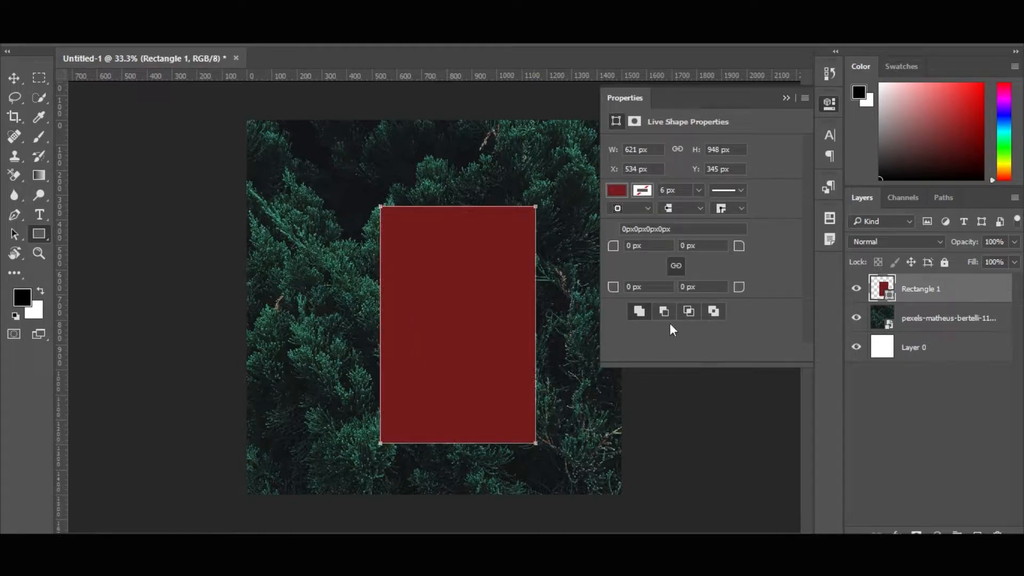
{"action": "left_click", "coordinate": [661, 247]}
{"action": "type", "text": "30"}
{"action": "key", "text": "Return"}
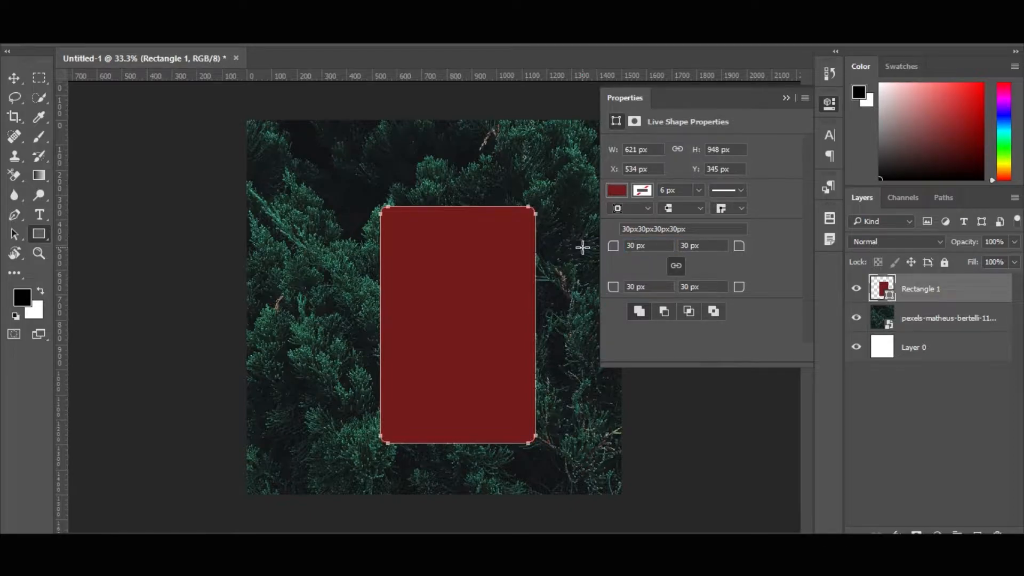
Change the rectangle's fill to the off-white from the recently used colors.
{"action": "left_click", "coordinate": [614, 192]}
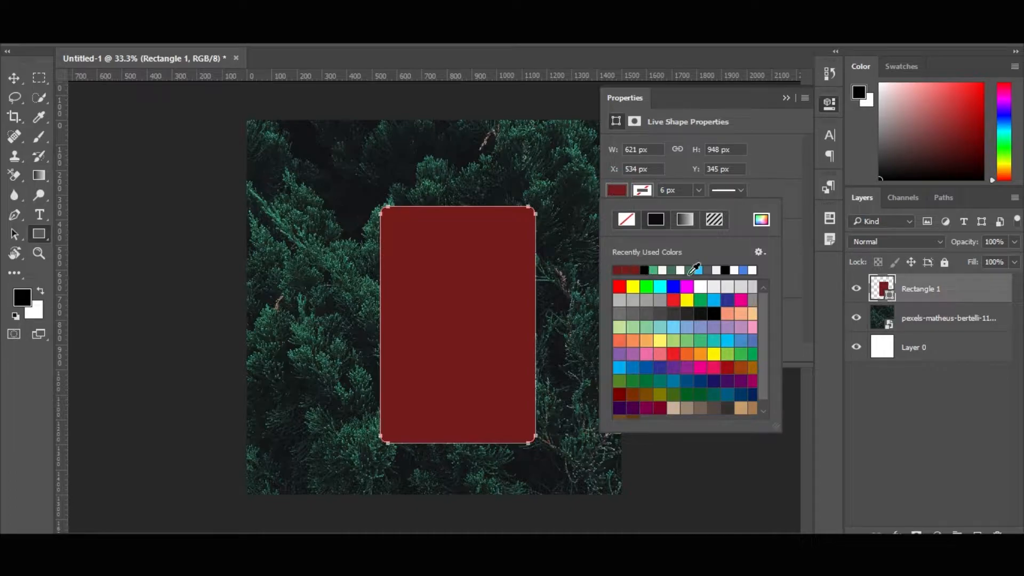
{"action": "left_click", "coordinate": [662, 270]}
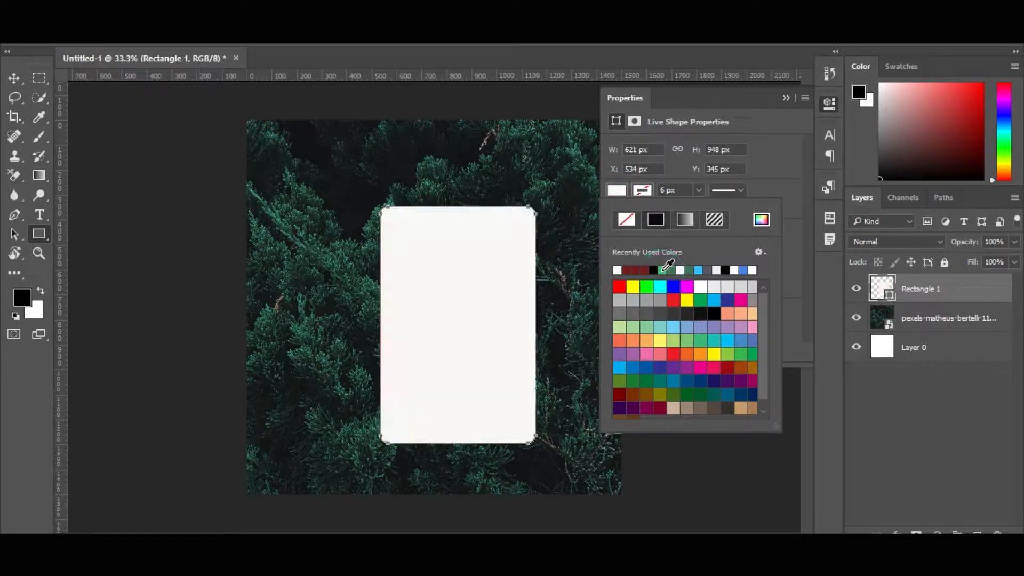
{"action": "left_click", "coordinate": [788, 98]}
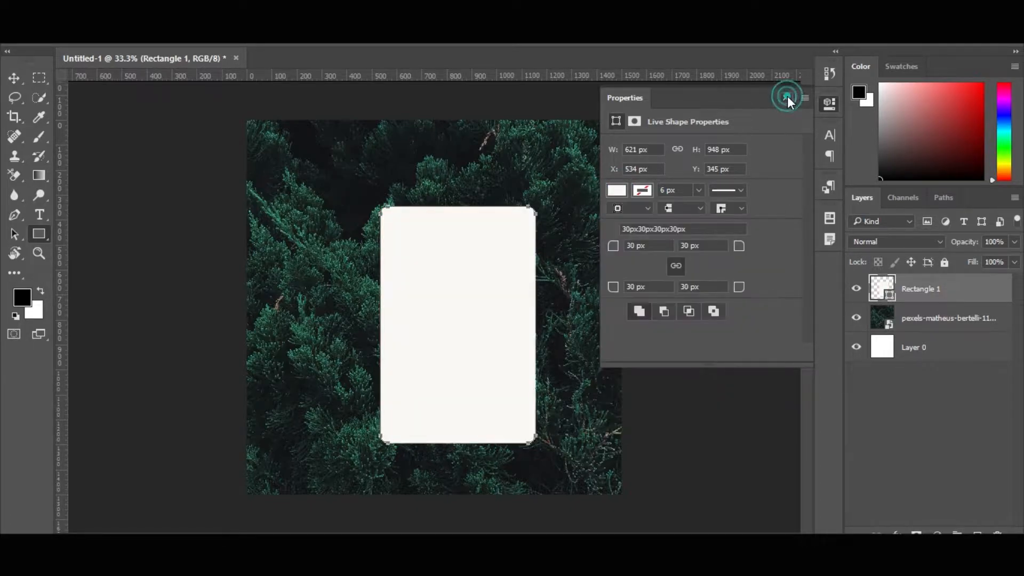
Center the rectangle horizontally and vertically on the canvas by aligning it with Layer 0.
{"action": "key", "text": "v"}
{"action": "left_click", "coordinate": [938, 320], "text": "shift"}
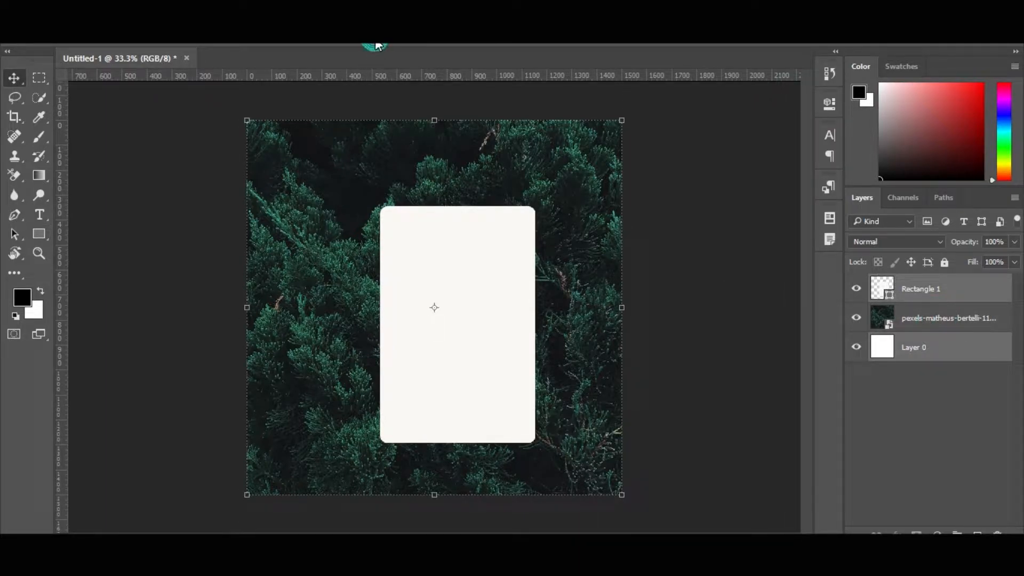
{"action": "left_click", "coordinate": [373, 38]}
{"action": "left_click", "coordinate": [312, 43]}
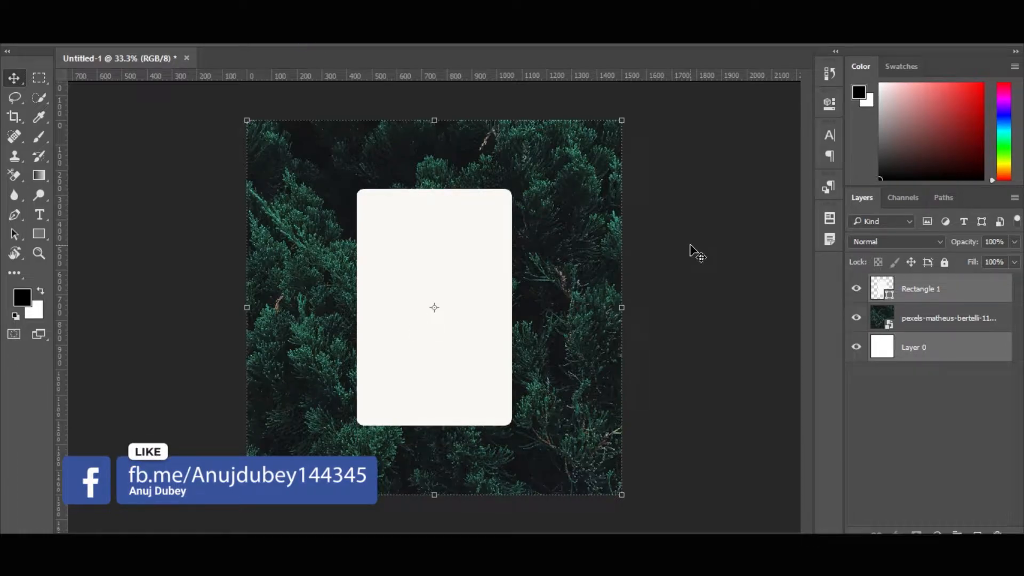
Blur the forest photo layer only inside the rectangle's outline, using a Gaussian Blur with a 6.0 pixel radius.
{"action": "left_click", "coordinate": [906, 289]}
{"action": "left_click", "coordinate": [886, 288], "text": "ctrl"}
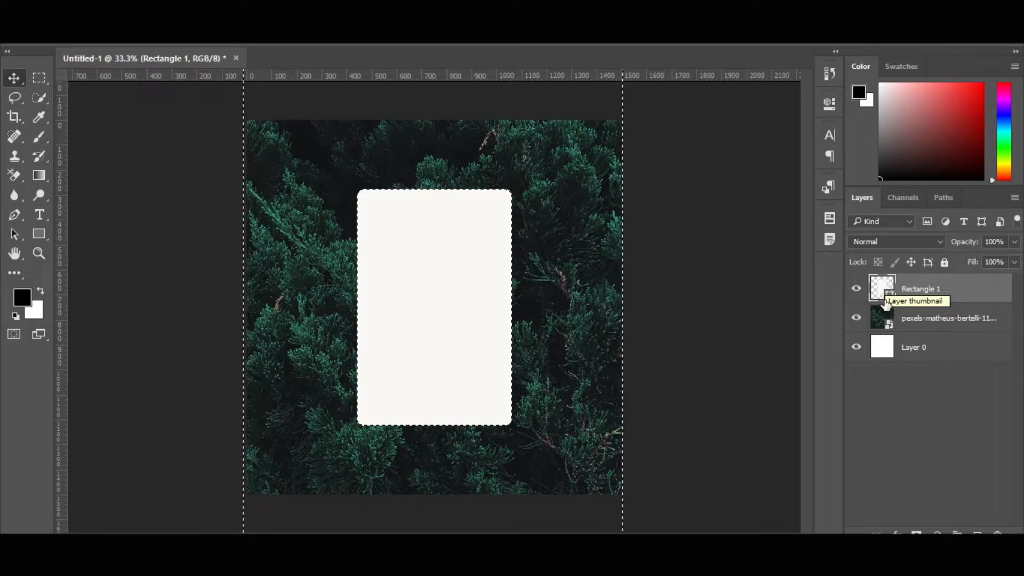
{"action": "left_click", "coordinate": [884, 319]}
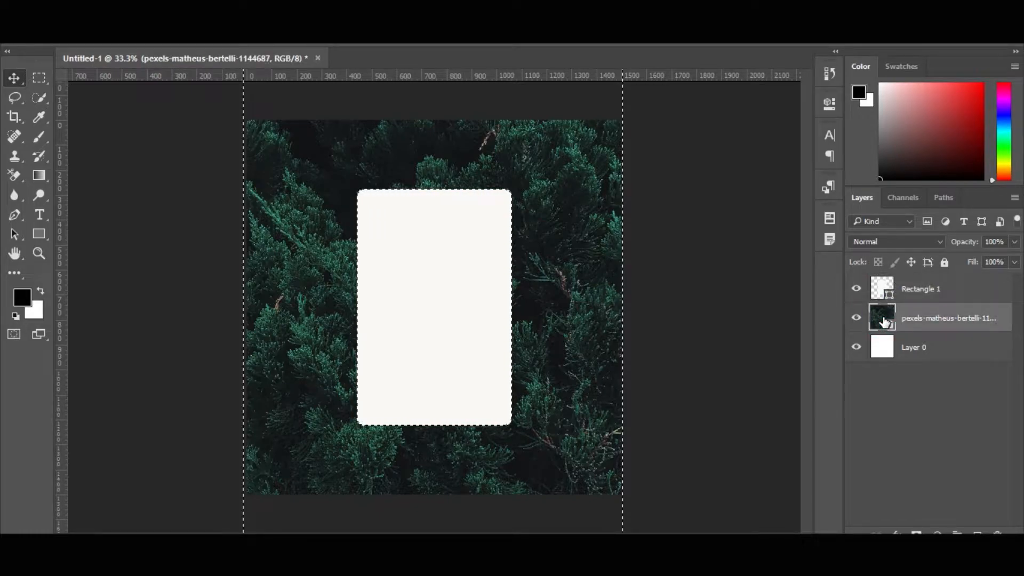
{"action": "left_click", "coordinate": [226, 33]}
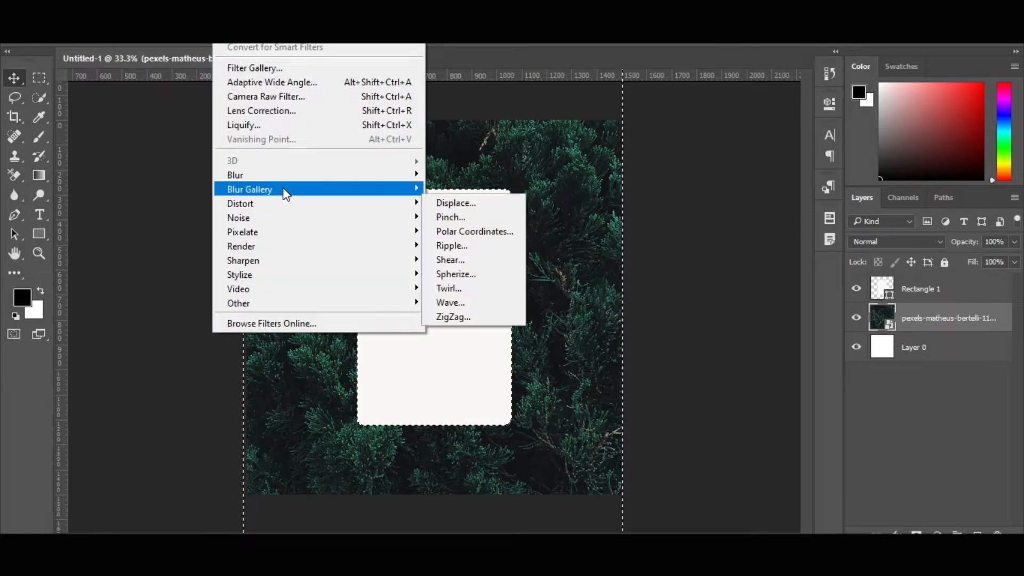
{"action": "mouse_move", "coordinate": [279, 176]}
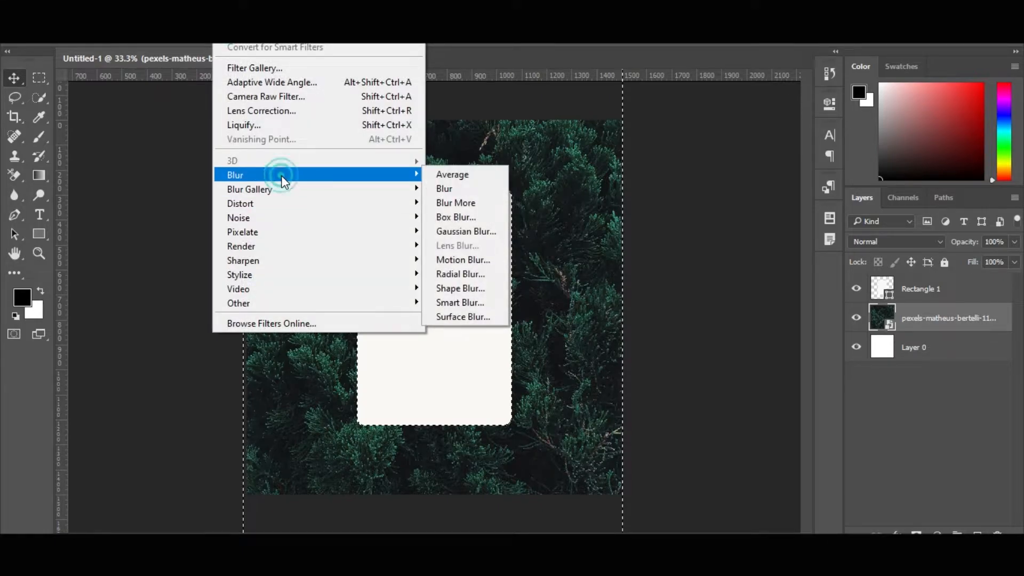
{"action": "left_click", "coordinate": [460, 231]}
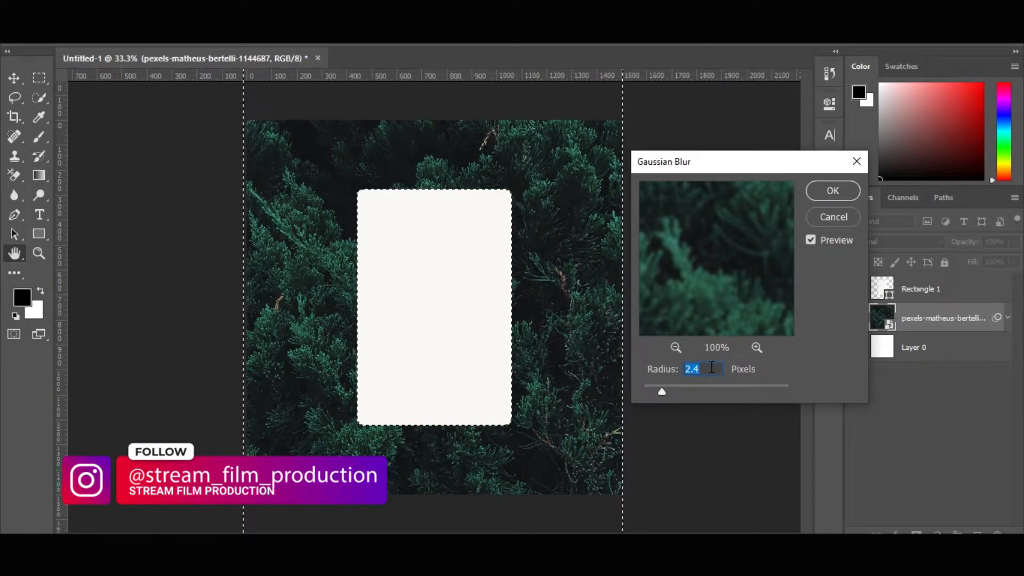
{"action": "type", "text": "6.0"}
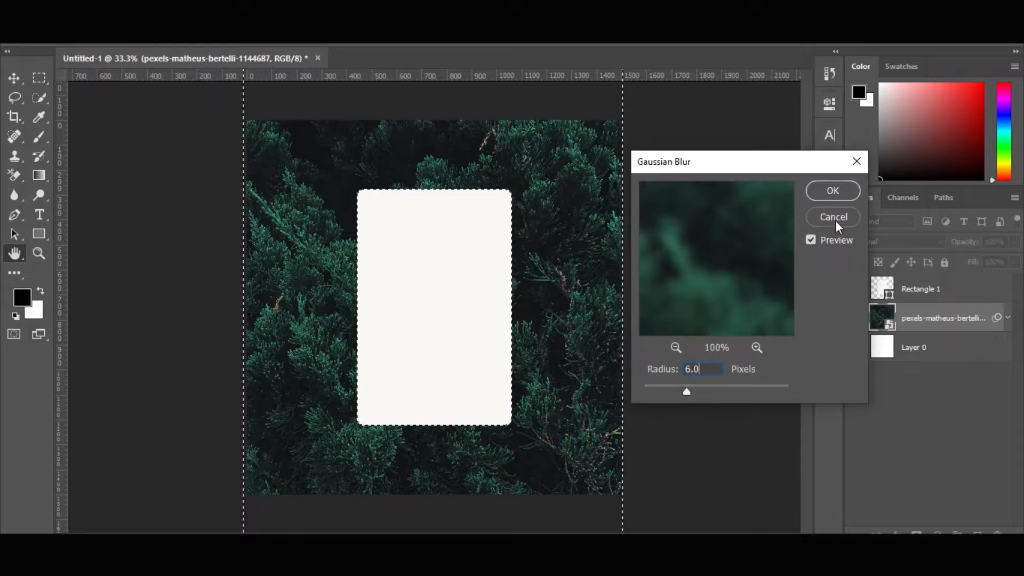
{"action": "left_click", "coordinate": [833, 193]}
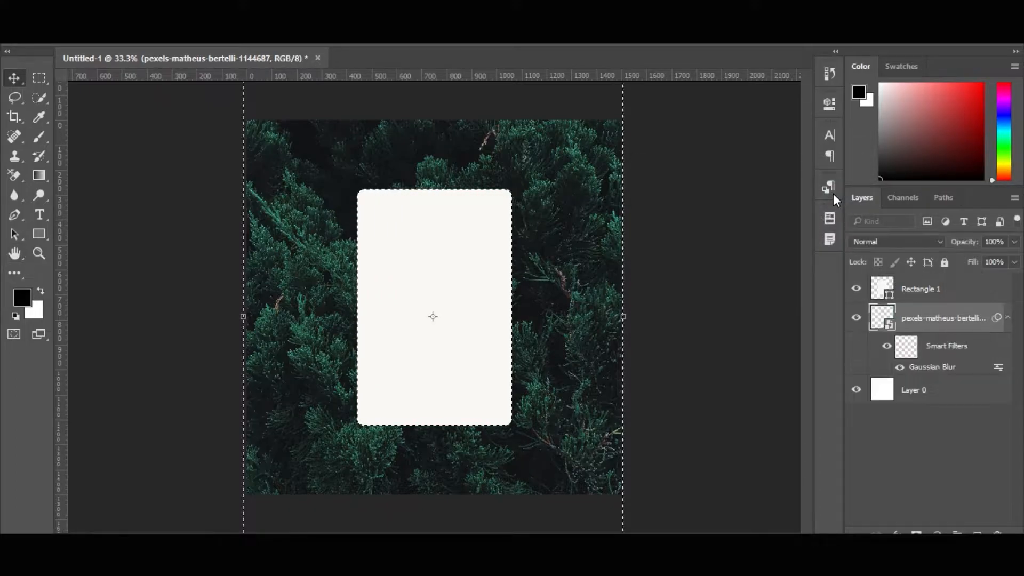
Set the Rectangle 1 layer's fill opacity to 0% in its layer style blending options.
{"action": "left_click", "coordinate": [954, 296]}
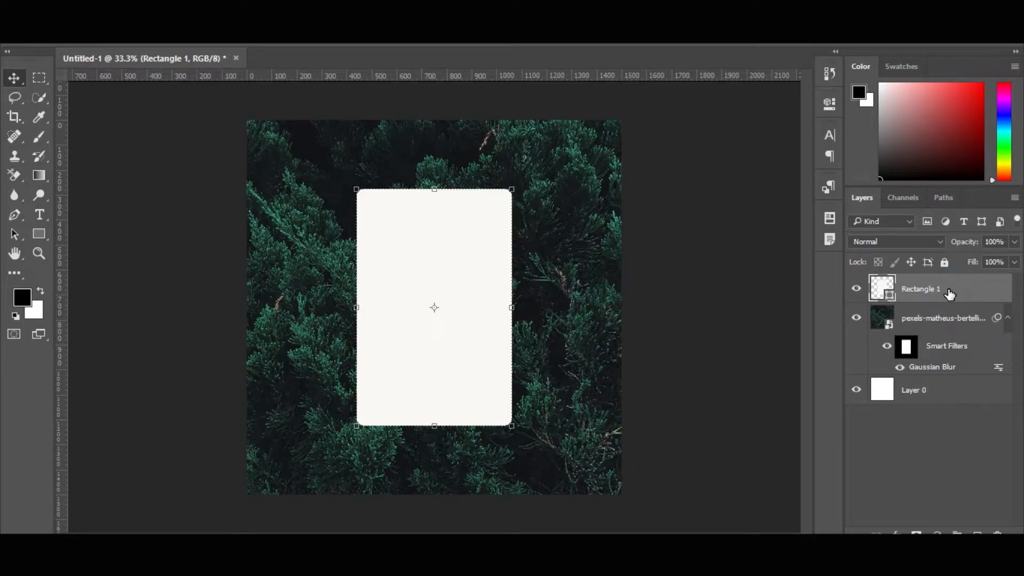
{"action": "double_click", "coordinate": [949, 291]}
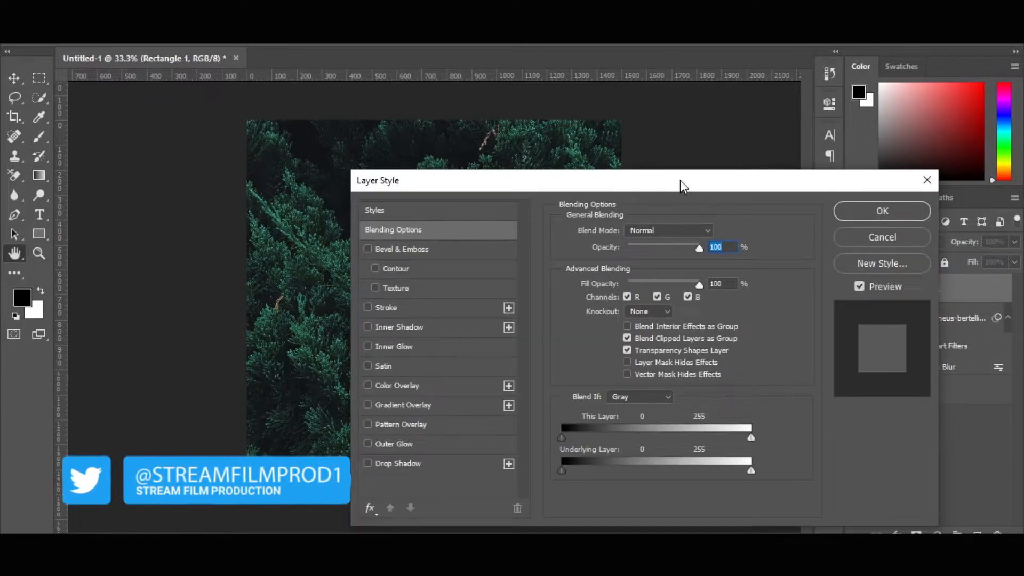
{"action": "left_click_drag", "start_coordinate": [678, 184], "coordinate": [848, 145]}
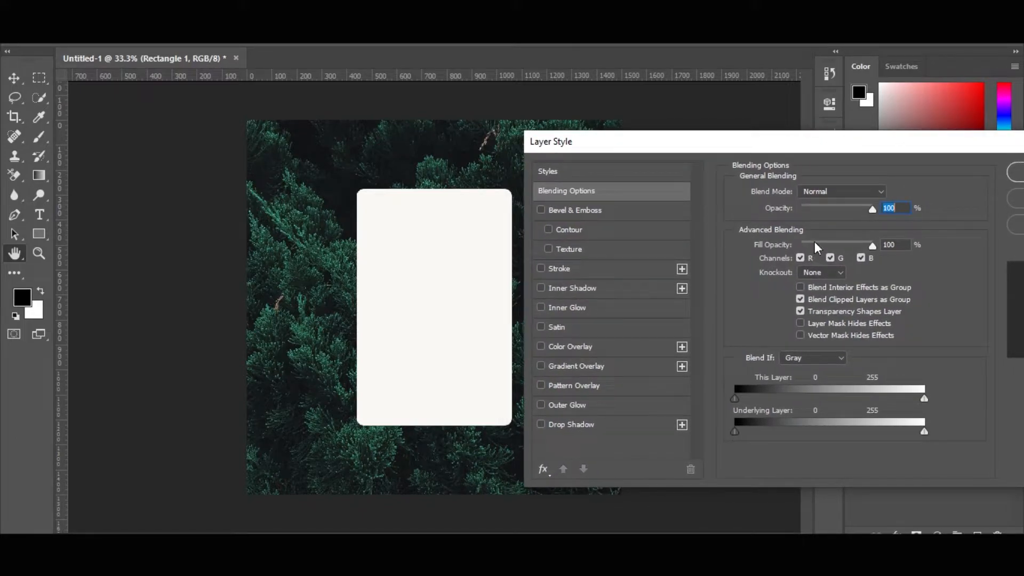
{"action": "left_click_drag", "start_coordinate": [830, 242], "coordinate": [797, 239]}
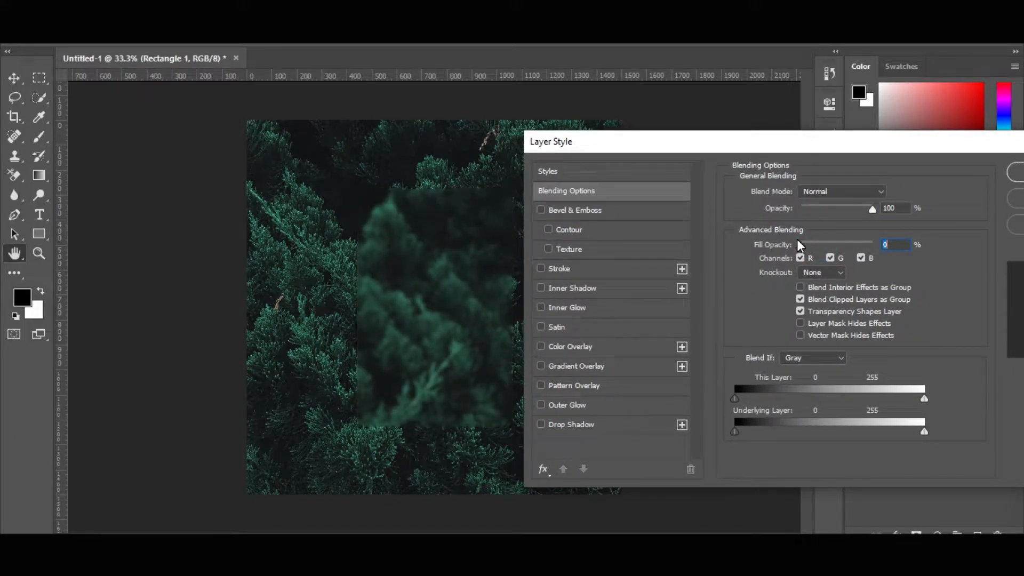
Add a stroke effect to the rectangle with a gradient fill type and 35% opacity.
{"action": "left_click", "coordinate": [549, 268]}
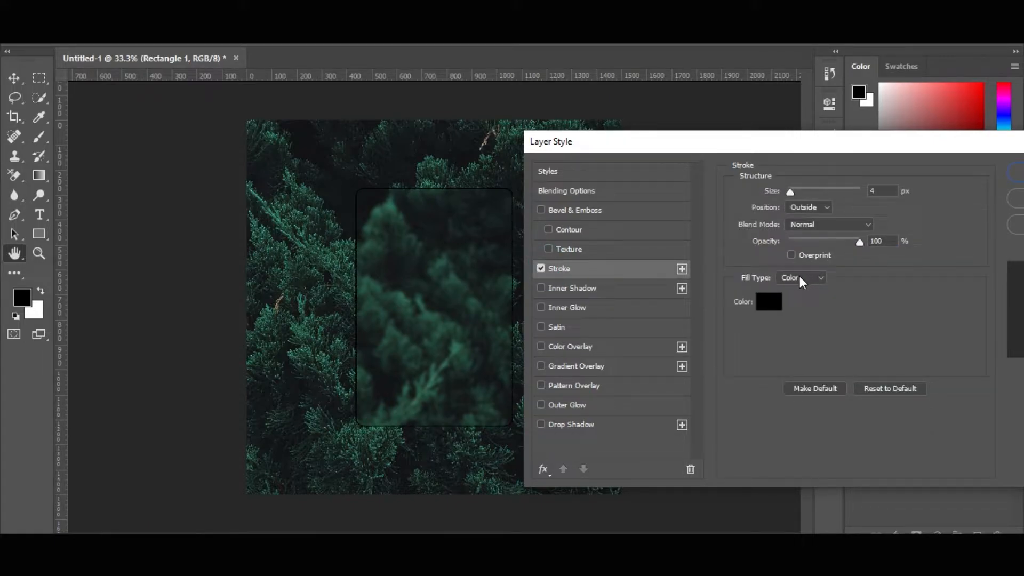
{"action": "left_click", "coordinate": [799, 277]}
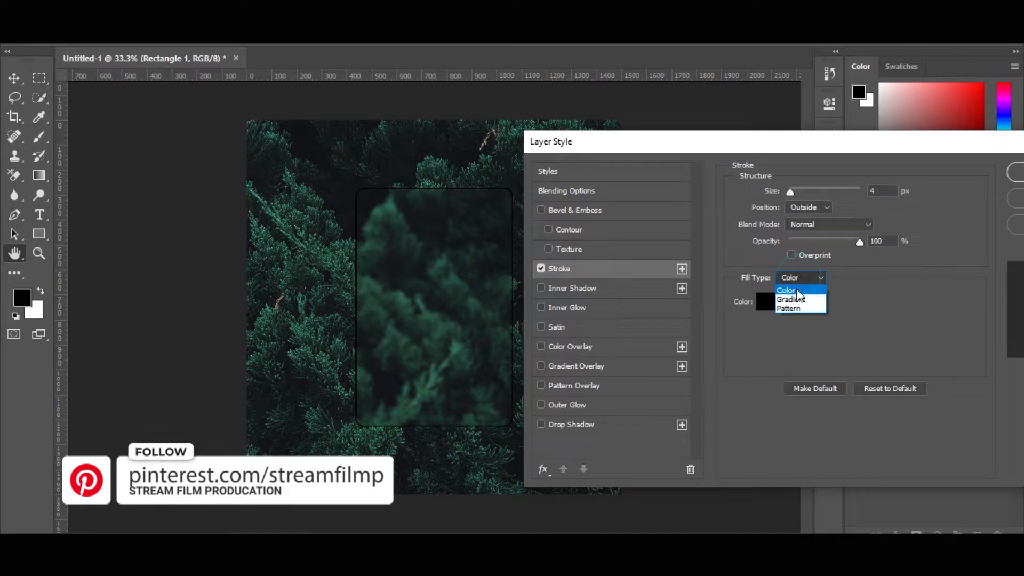
{"action": "left_click", "coordinate": [793, 300]}
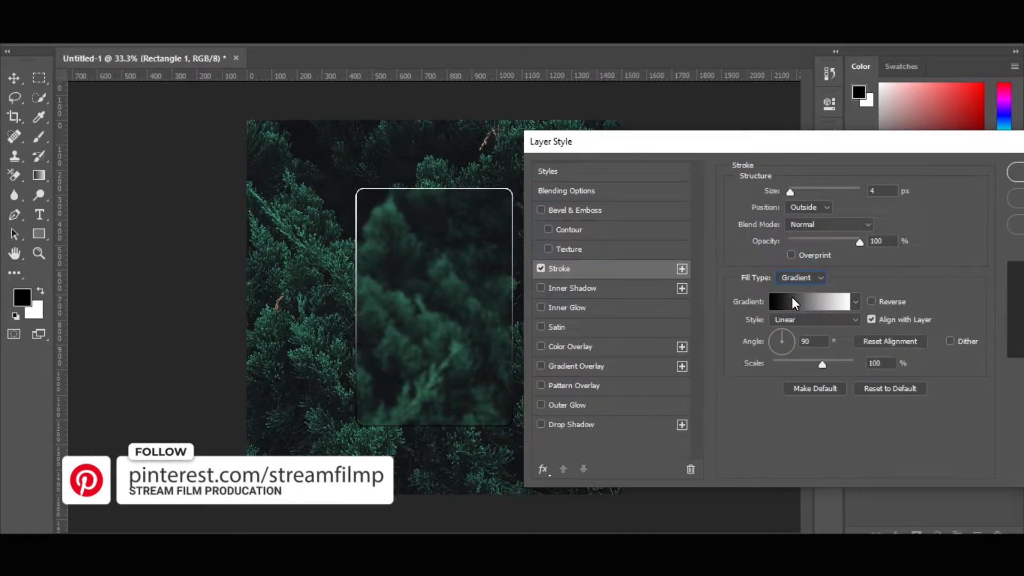
{"action": "left_click", "coordinate": [855, 245]}
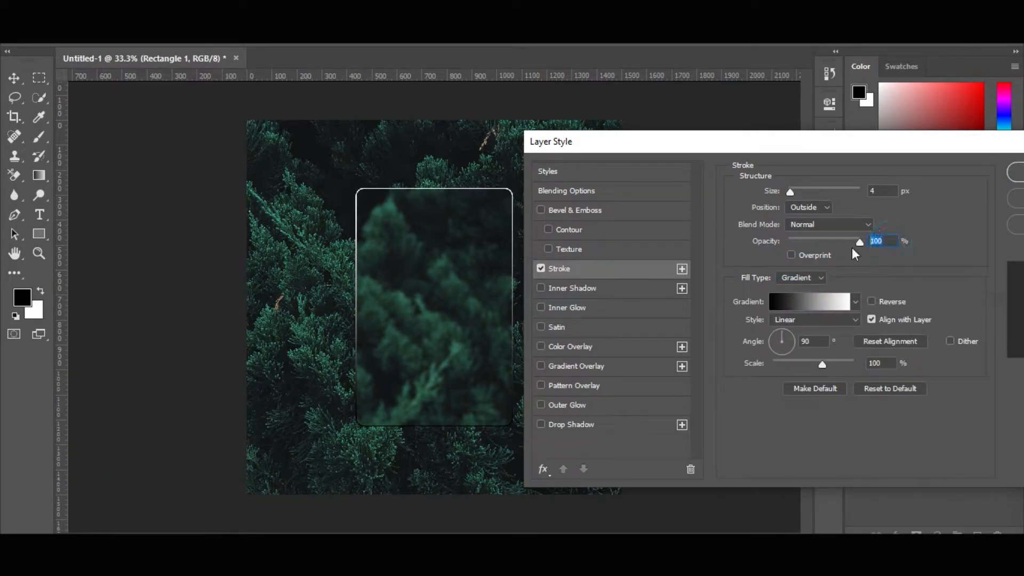
{"action": "type", "text": "35"}
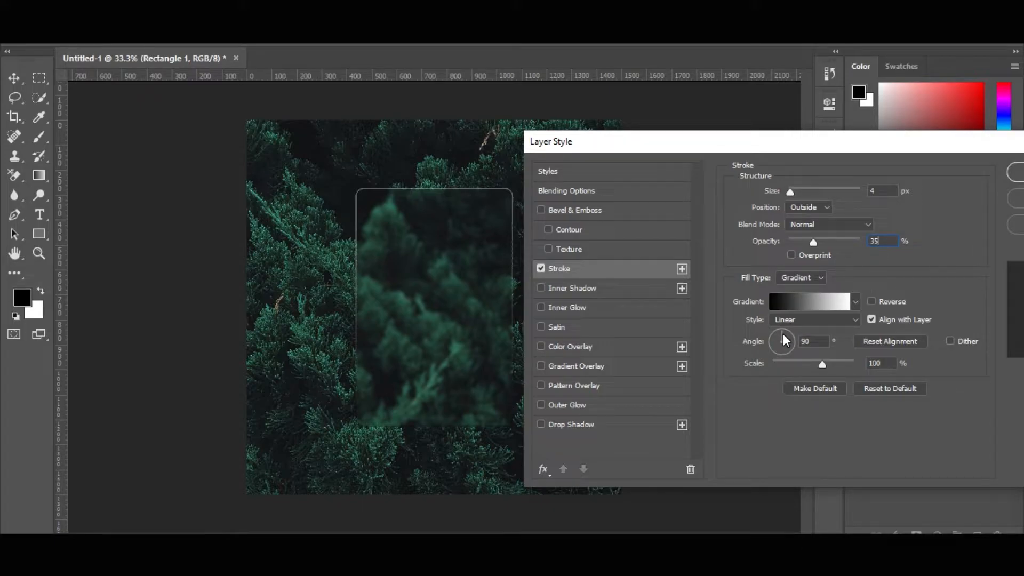
Set the stroke gradient's angle to -55°.
{"action": "left_click_drag", "start_coordinate": [780, 330], "coordinate": [789, 349]}
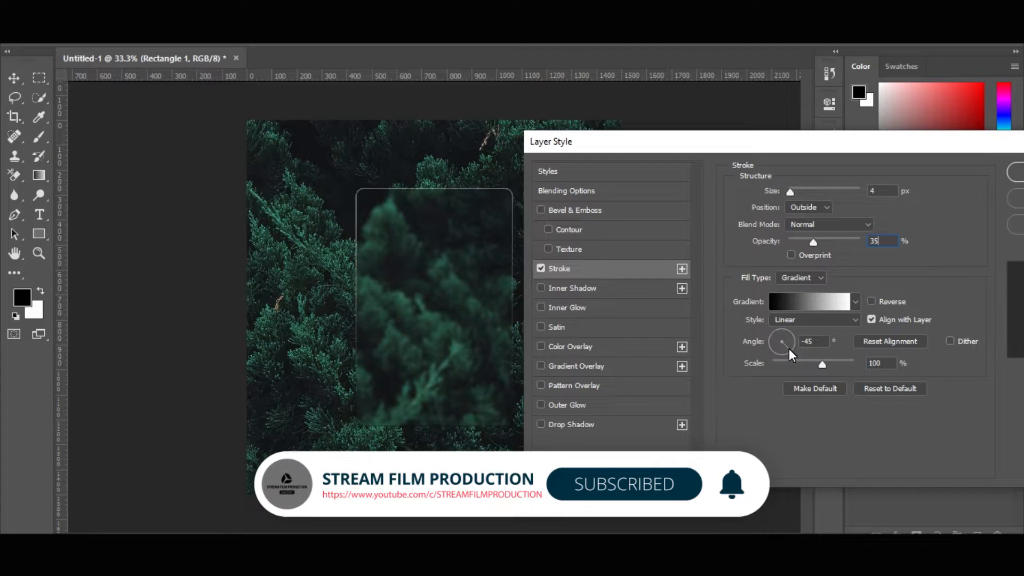
{"action": "left_click_drag", "start_coordinate": [787, 350], "coordinate": [788, 350]}
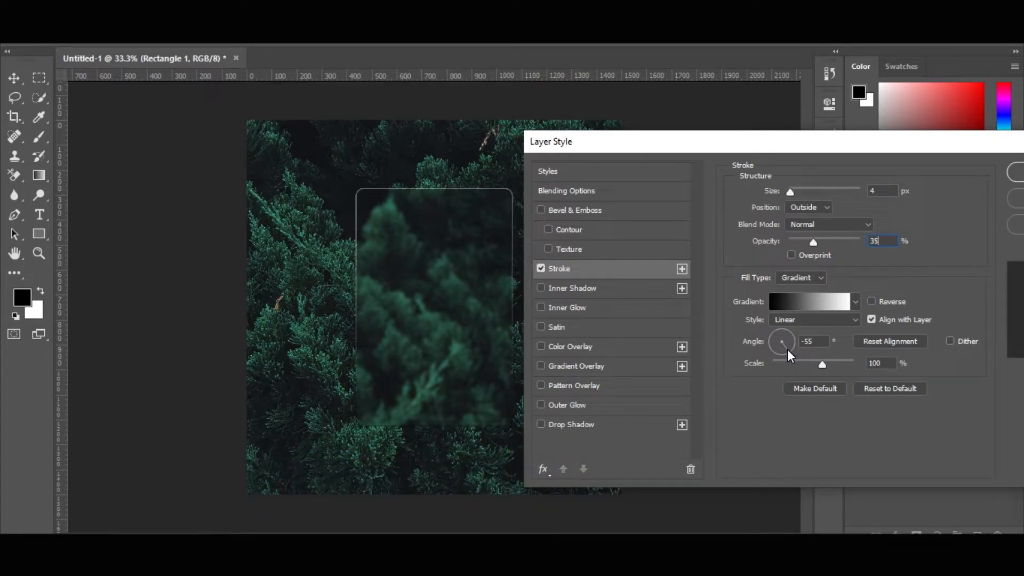
{"action": "key", "text": "Tab"}
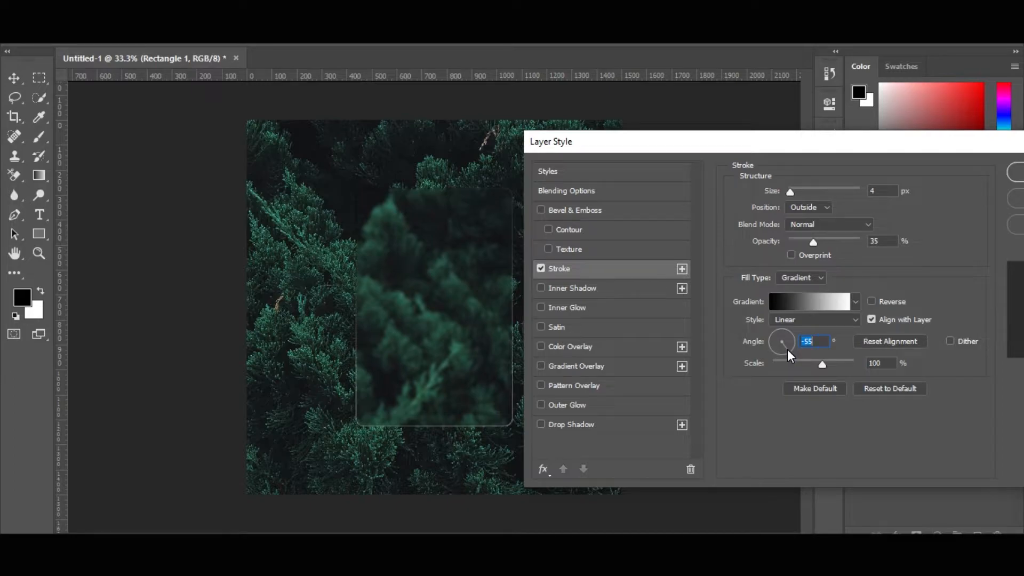
Change the stroke gradient's starting color stop from black to white (ffffff).
{"action": "left_click", "coordinate": [797, 306]}
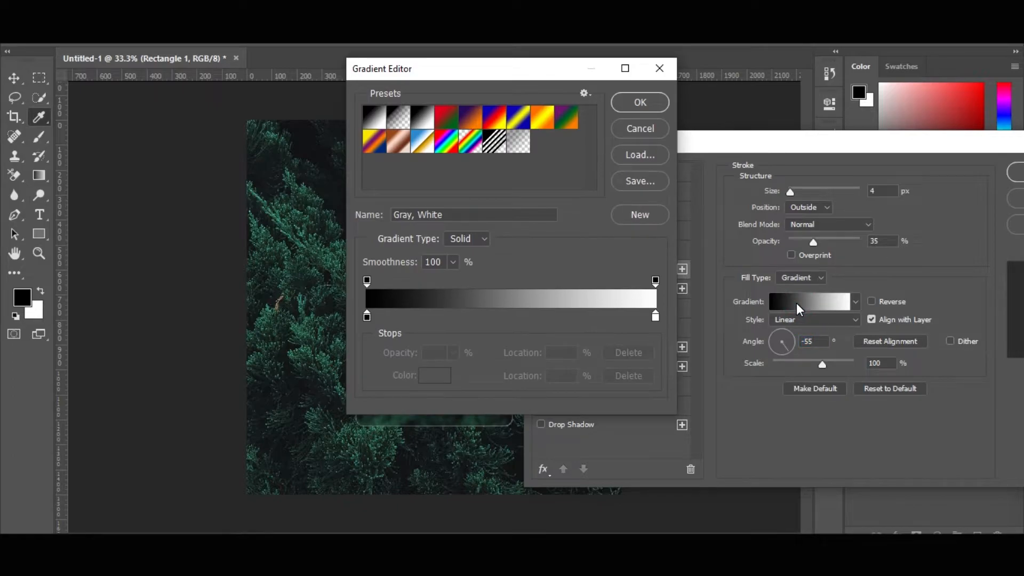
{"action": "left_click", "coordinate": [367, 317]}
{"action": "left_click", "coordinate": [433, 379]}
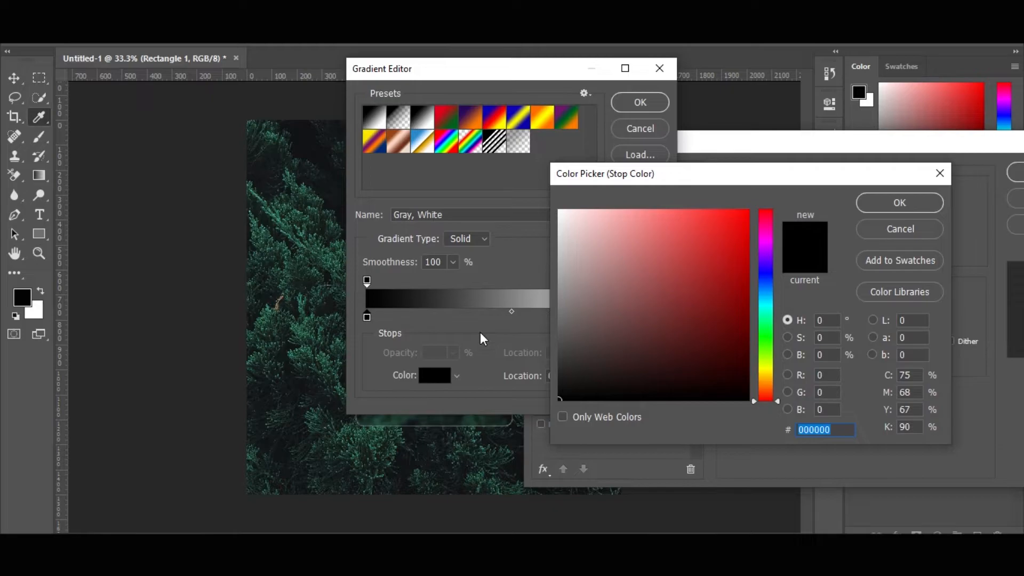
{"action": "left_click_drag", "start_coordinate": [565, 229], "coordinate": [545, 200]}
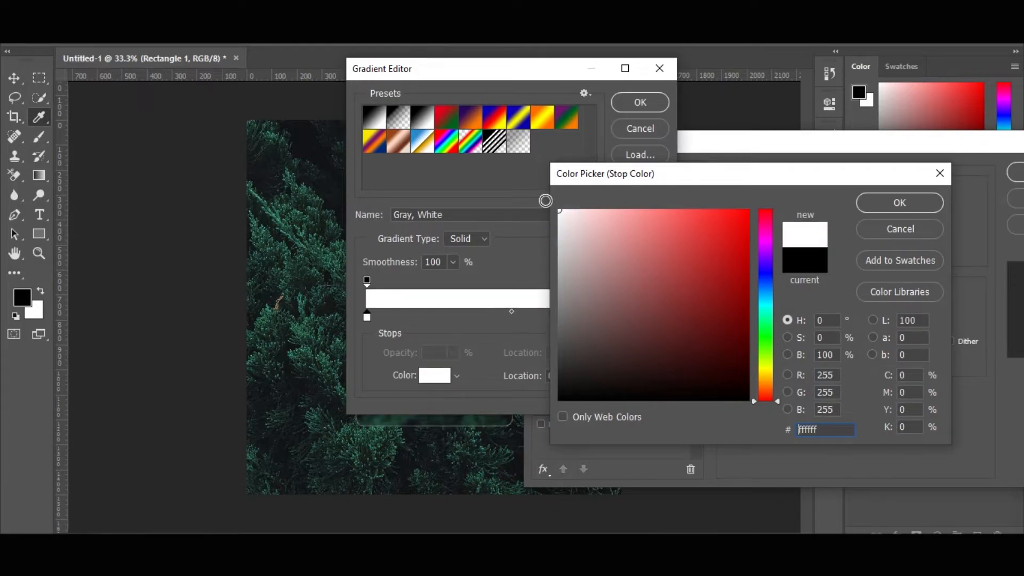
{"action": "left_click", "coordinate": [875, 203]}
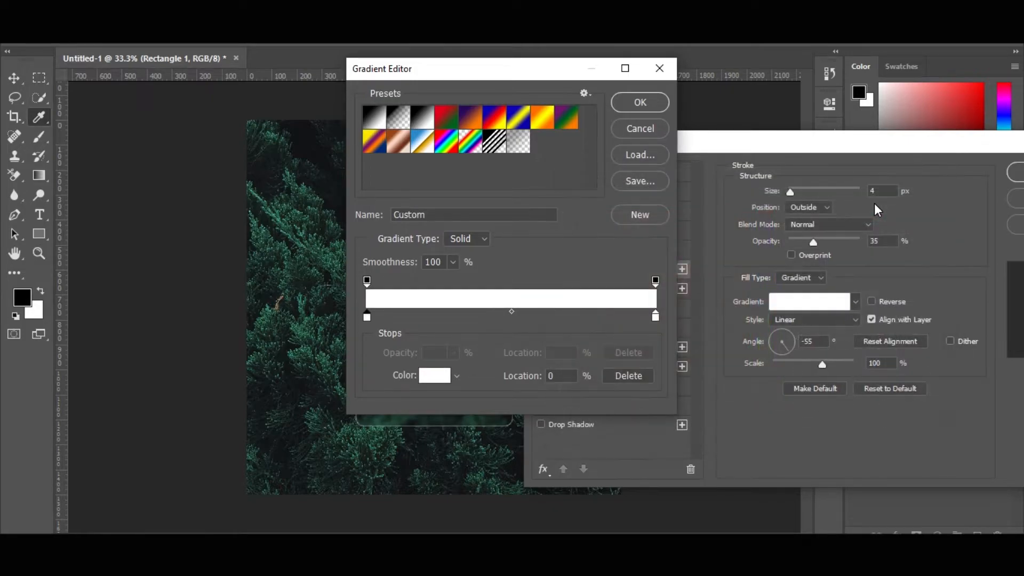
Set the stroke gradient's end color stop to light gray e8e7e7 and apply the edited gradient.
{"action": "left_click", "coordinate": [656, 315]}
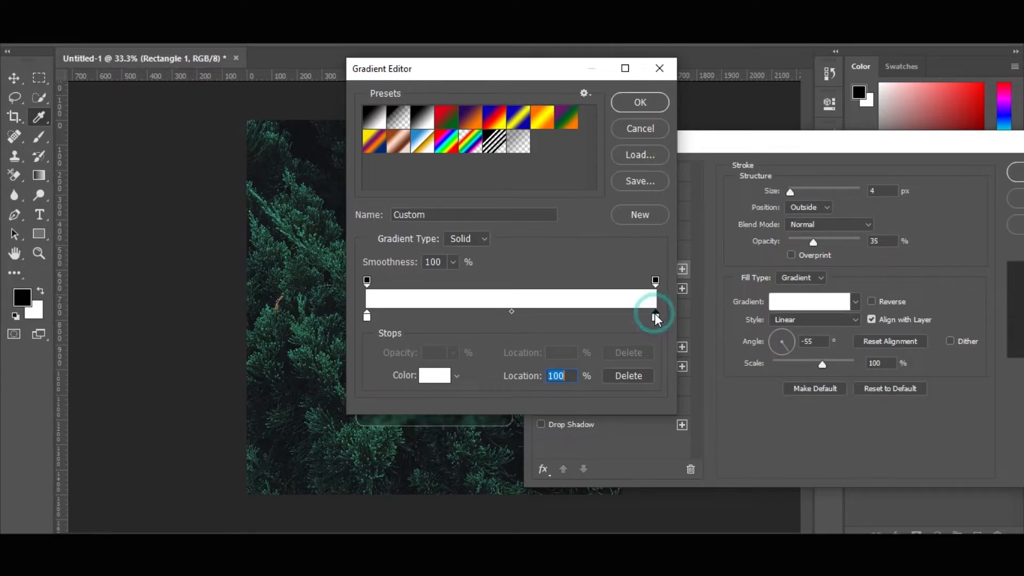
{"action": "left_click", "coordinate": [436, 375]}
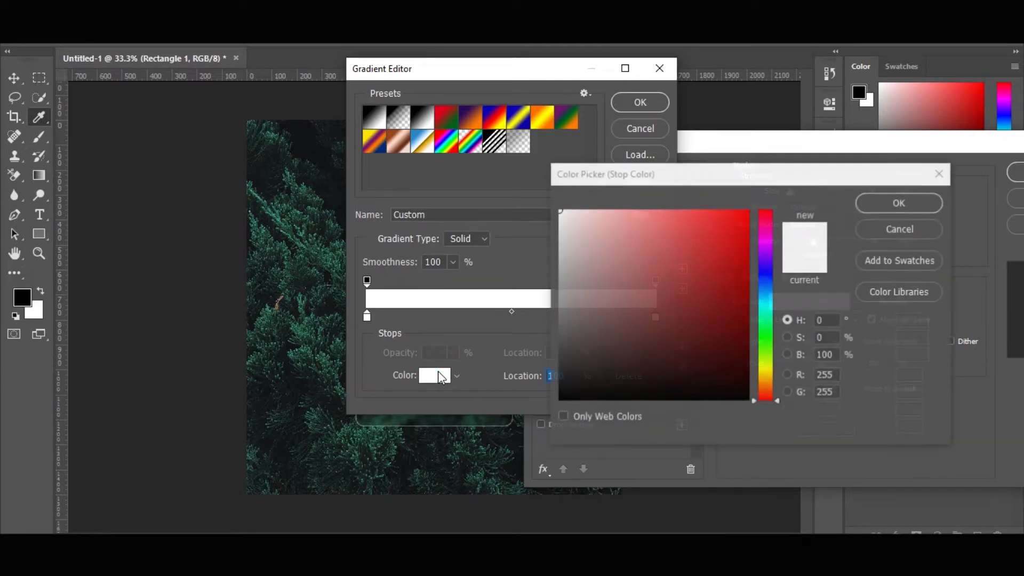
{"action": "left_click_drag", "start_coordinate": [560, 241], "coordinate": [558, 227]}
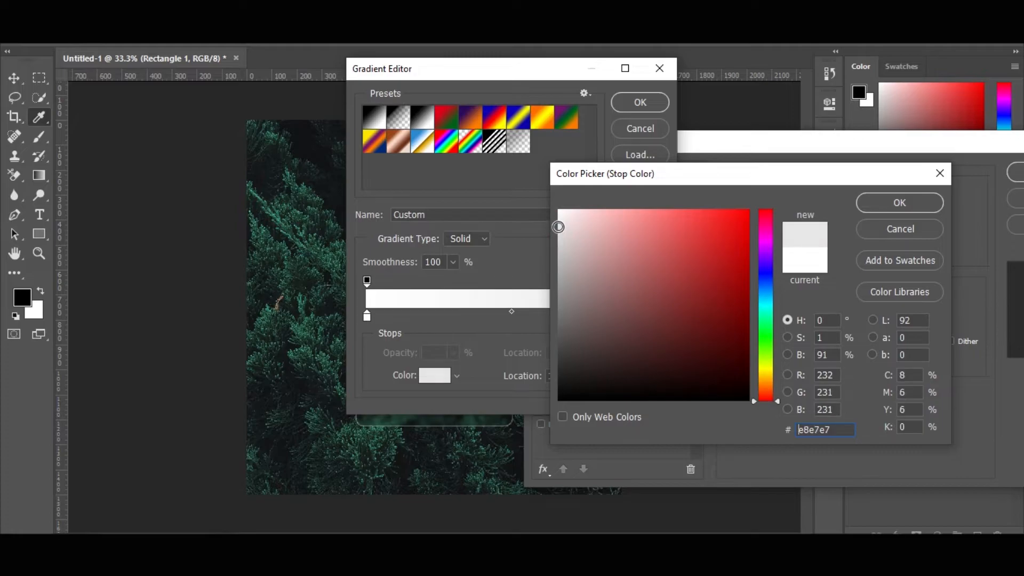
{"action": "left_click", "coordinate": [879, 204]}
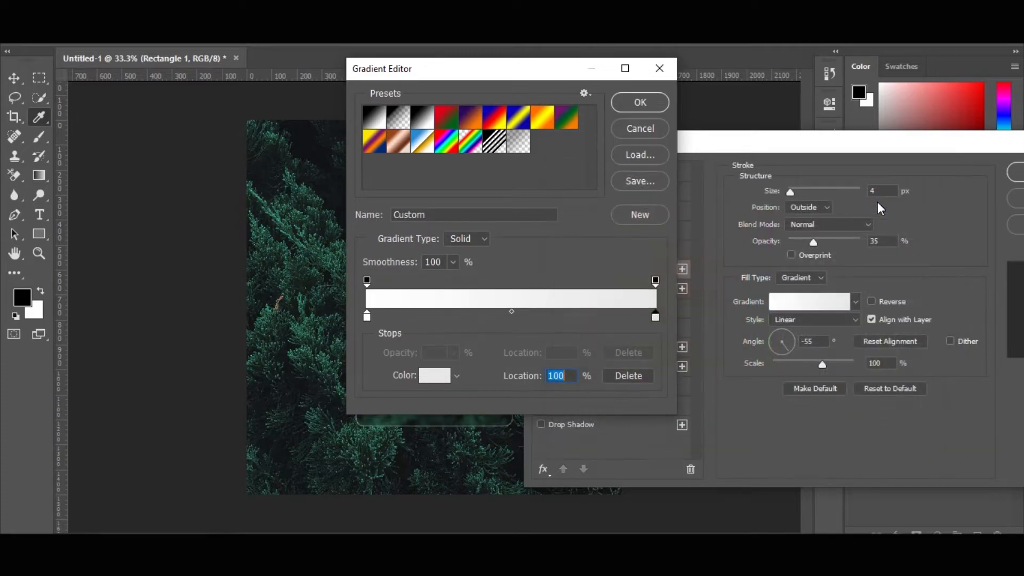
{"action": "left_click", "coordinate": [642, 108]}
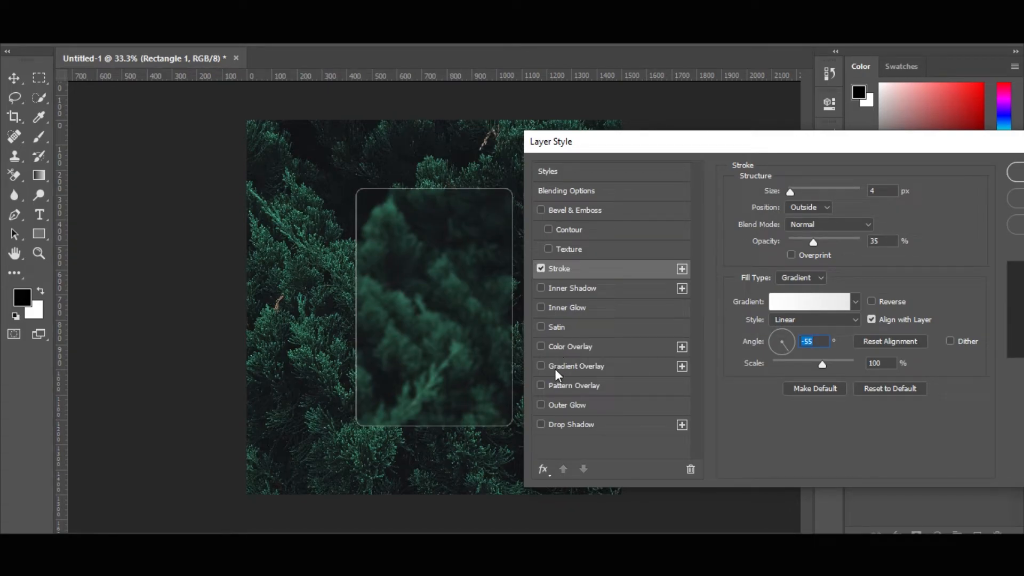
Add a Gradient Overlay effect to the rectangle and lower its opacity to 31%.
{"action": "left_click", "coordinate": [541, 367]}
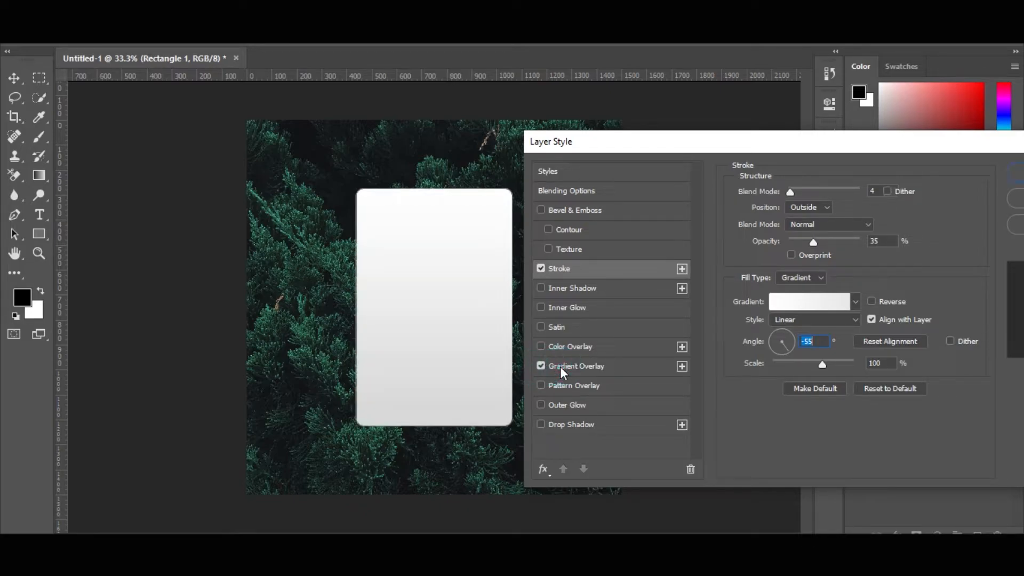
{"action": "left_click", "coordinate": [560, 366]}
{"action": "left_click_drag", "start_coordinate": [871, 210], "coordinate": [817, 207]}
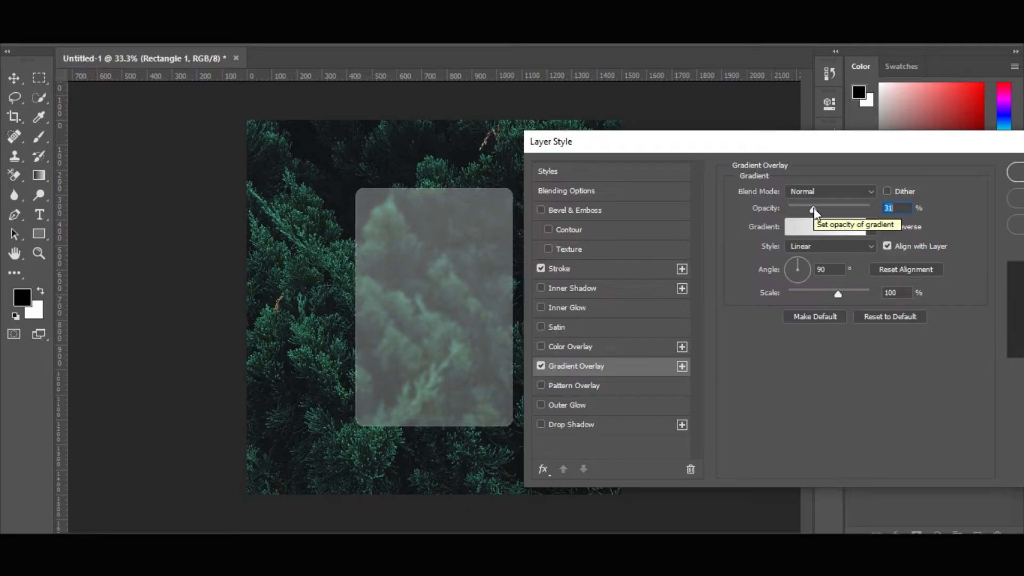
Edit the overlay gradient, using light gray d7d7d7 for the start color stop and white ffffff for the end color stop.
{"action": "left_click", "coordinate": [808, 225]}
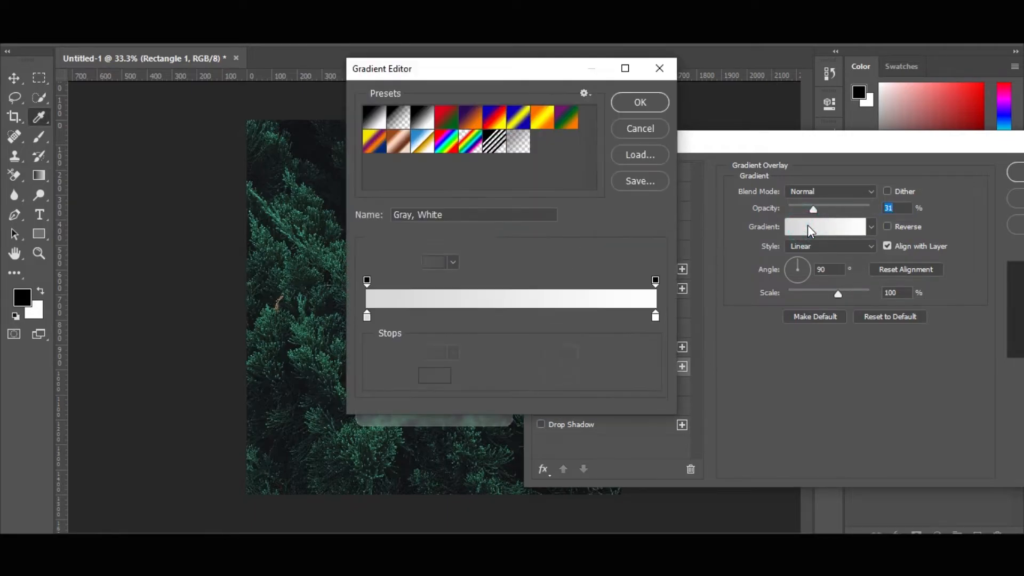
{"action": "left_click", "coordinate": [368, 317]}
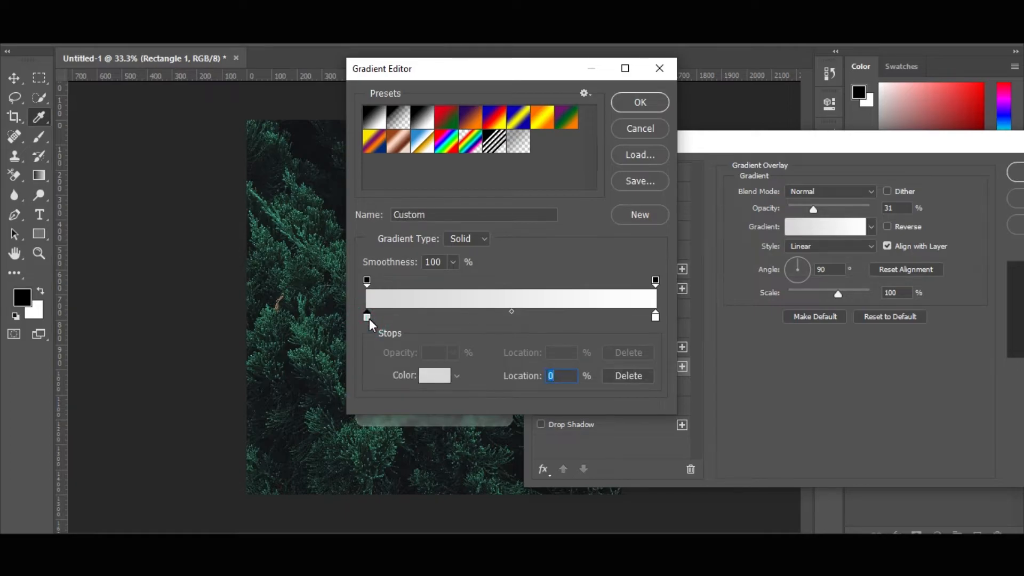
{"action": "left_click", "coordinate": [430, 377]}
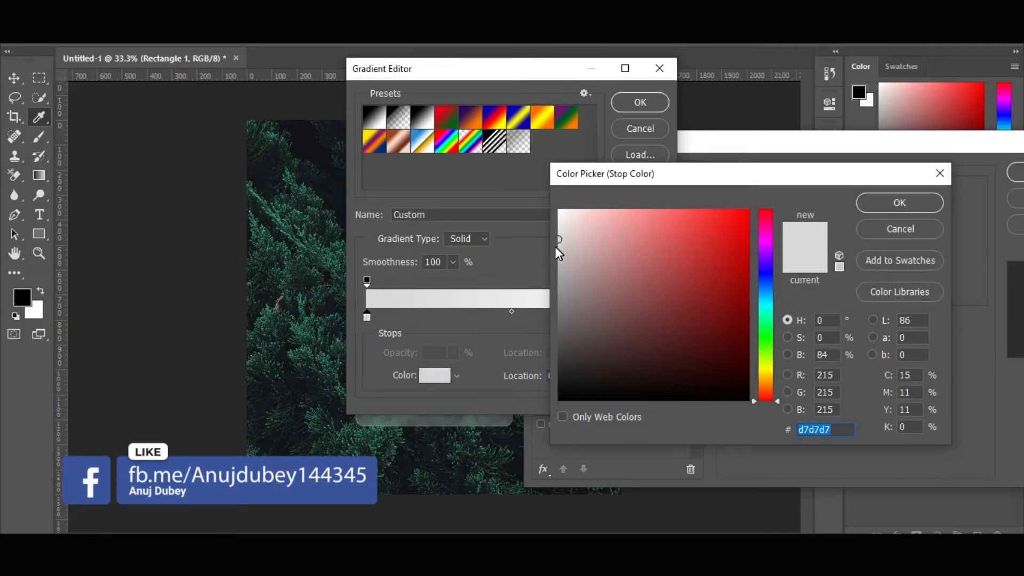
{"action": "left_click", "coordinate": [876, 207]}
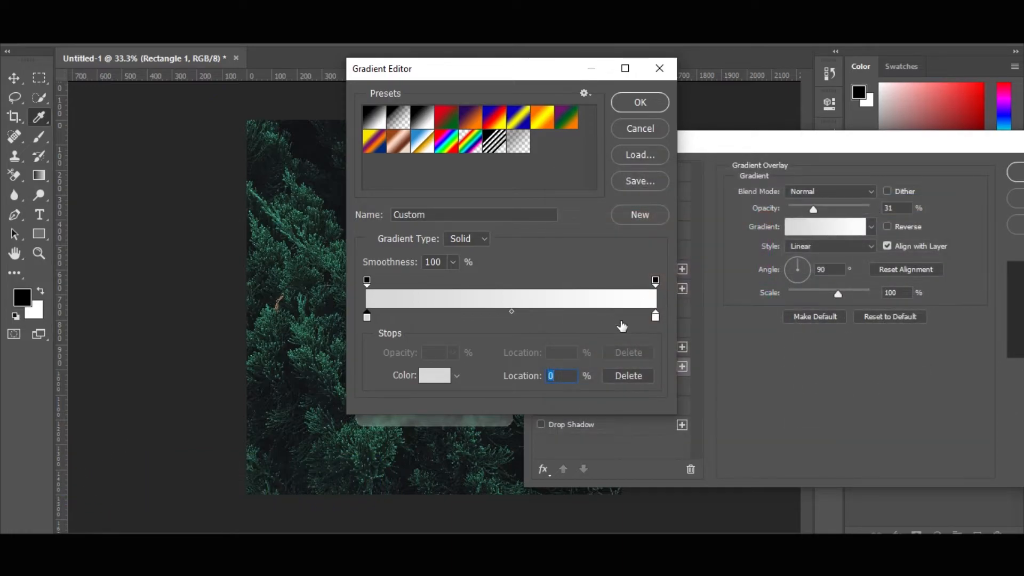
{"action": "left_click", "coordinate": [656, 316]}
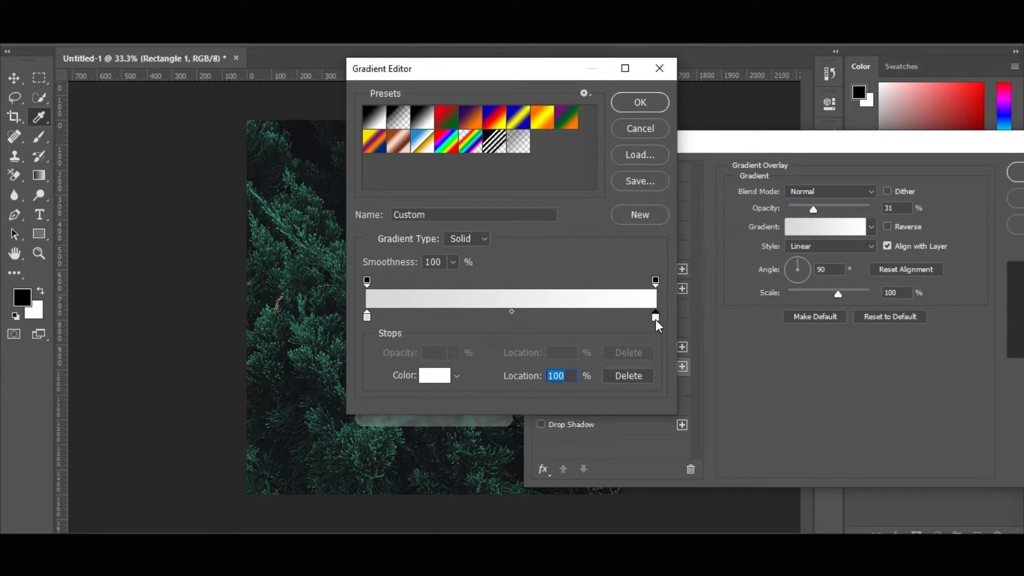
{"action": "left_click", "coordinate": [444, 375]}
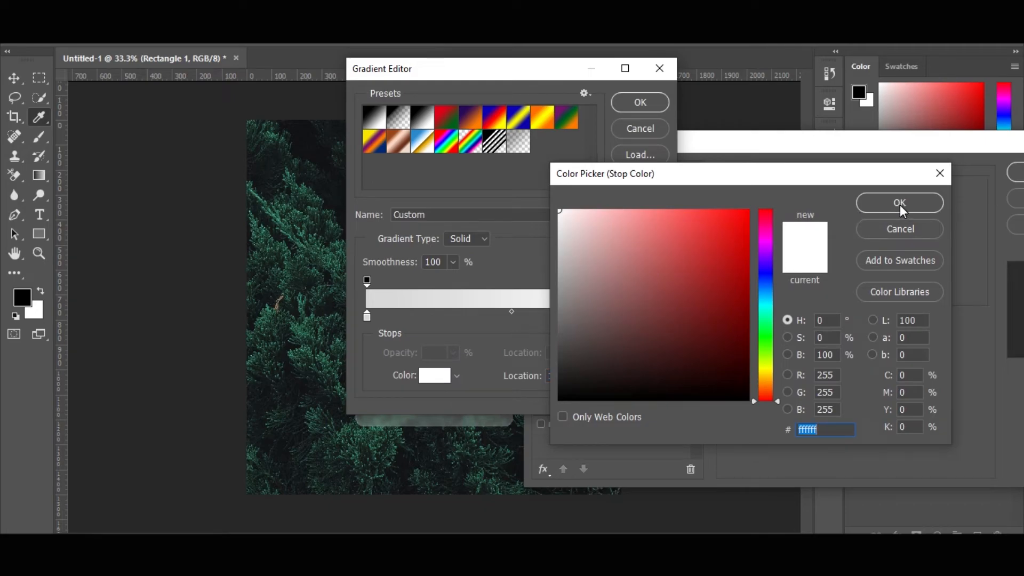
{"action": "left_click", "coordinate": [900, 203]}
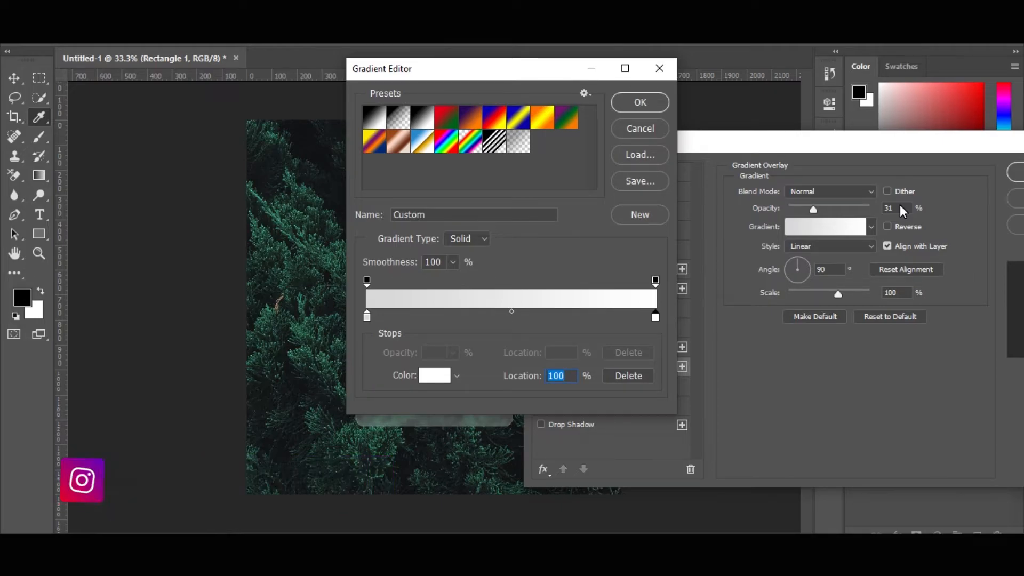
Set the overlay gradient's starting opacity stop to 41%, moving the editor aside to reveal the card.
{"action": "left_click", "coordinate": [367, 279]}
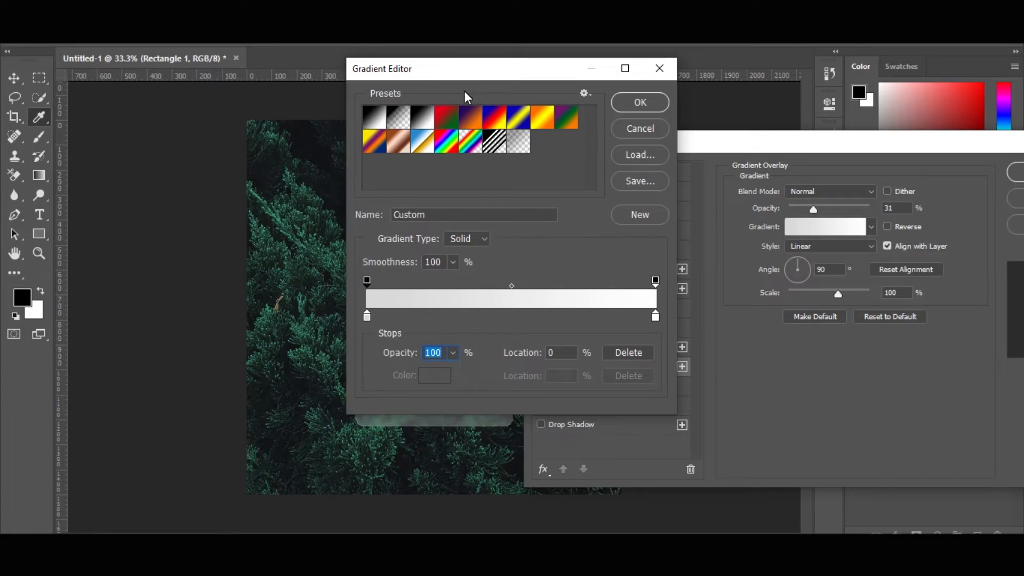
{"action": "left_click_drag", "start_coordinate": [443, 69], "coordinate": [750, 94]}
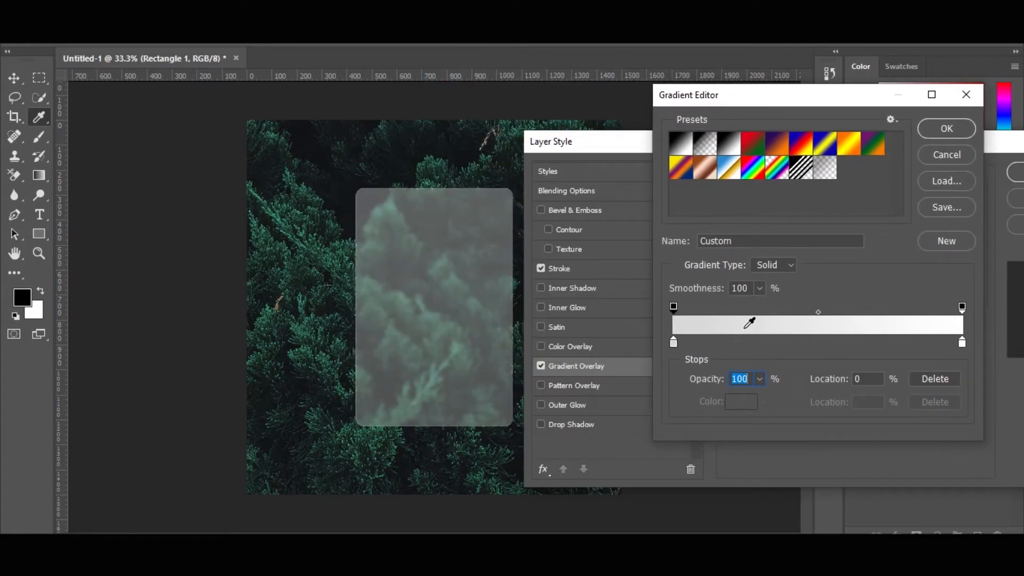
{"action": "left_click", "coordinate": [759, 378]}
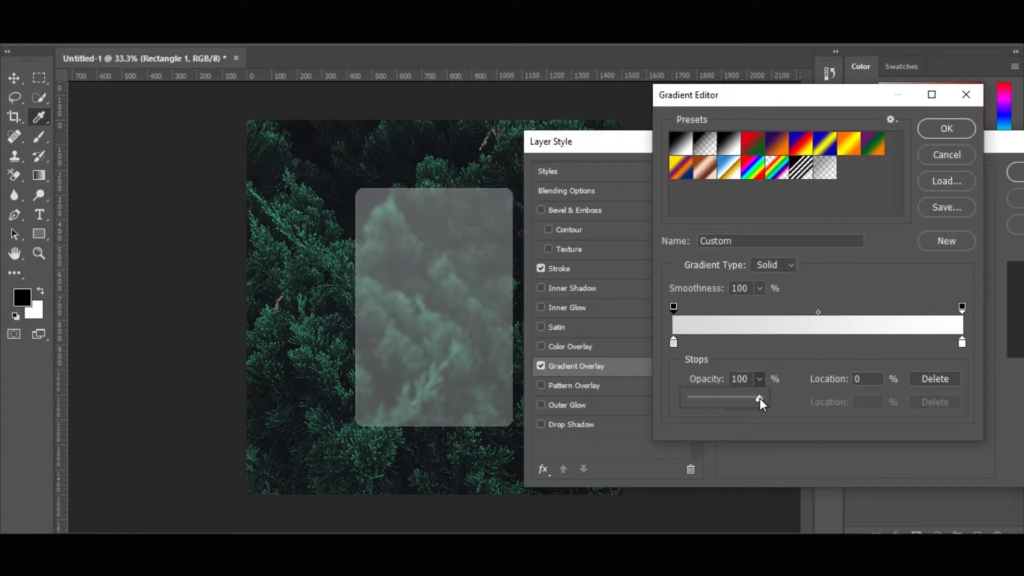
{"action": "left_click_drag", "start_coordinate": [759, 398], "coordinate": [722, 399]}
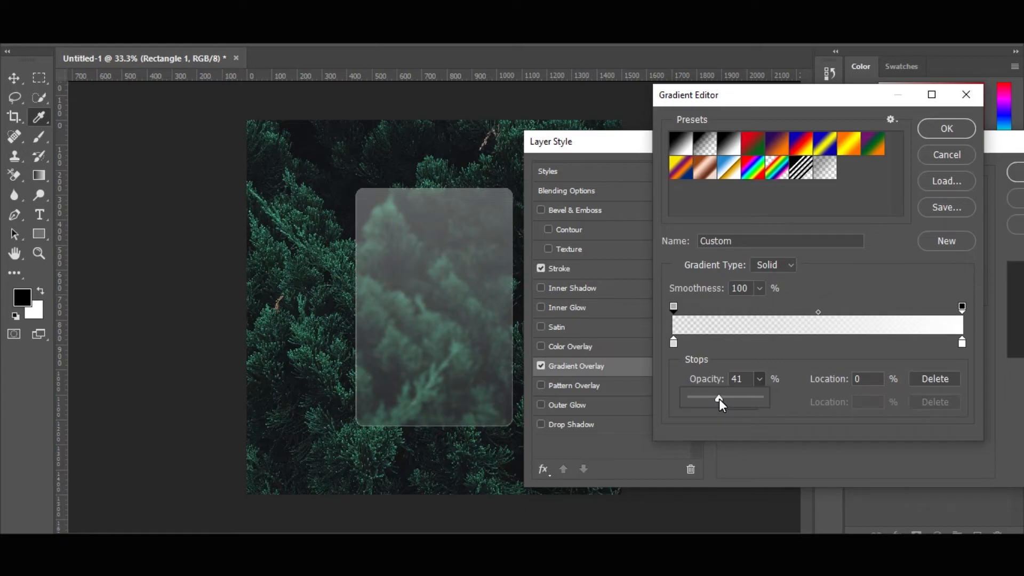
Set the overlay gradient's end opacity stop to 12% and apply the edited gradient.
{"action": "left_click", "coordinate": [962, 307]}
{"action": "left_click", "coordinate": [760, 379]}
{"action": "left_click_drag", "start_coordinate": [757, 396], "coordinate": [699, 398]}
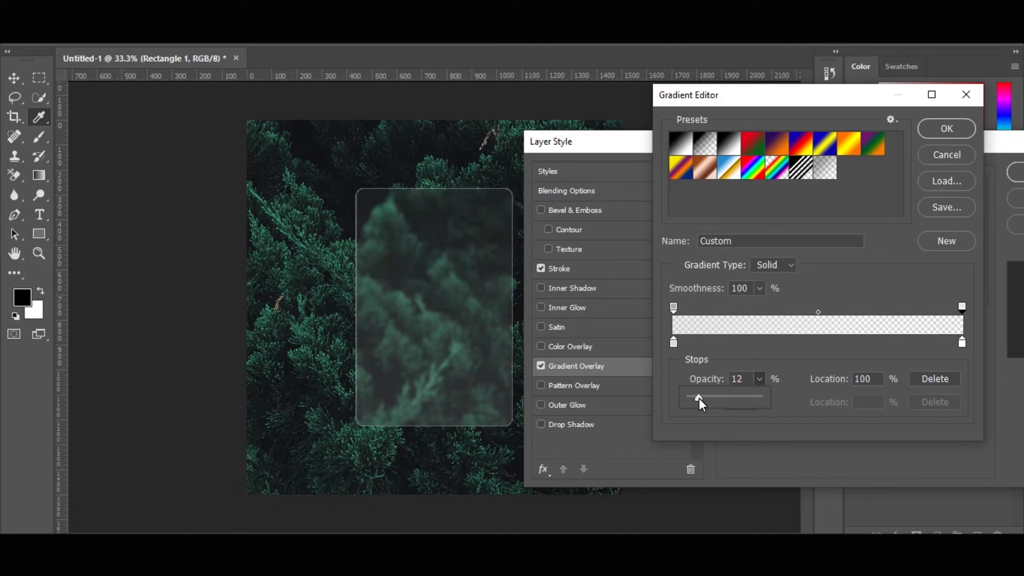
{"action": "left_click", "coordinate": [947, 129]}
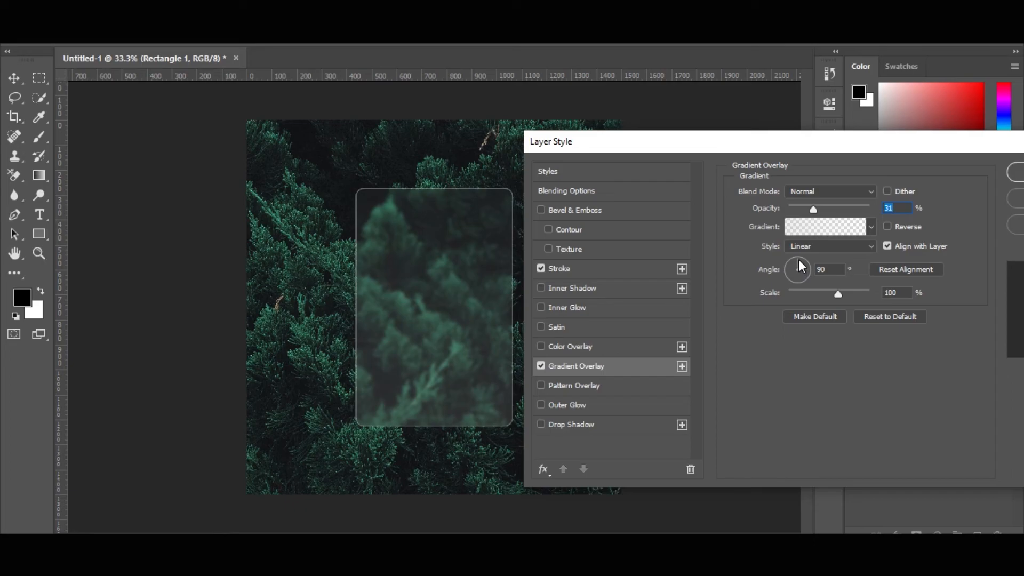
Set the gradient overlay's angle to -54° and move the layer style dialog until its confirmation controls are in view.
{"action": "mouse_move", "coordinate": [798, 260]}
{"action": "left_mouse_down"}
{"action": "mouse_move", "coordinate": [812, 267]}
{"action": "mouse_move", "coordinate": [805, 277]}
{"action": "left_mouse_up"}
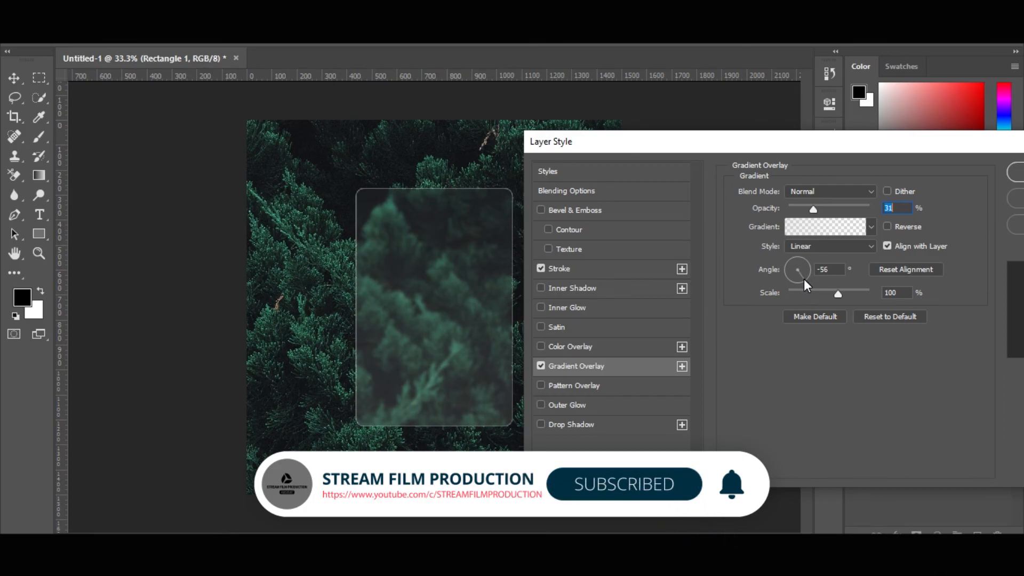
{"action": "left_click_drag", "start_coordinate": [804, 277], "coordinate": [805, 277]}
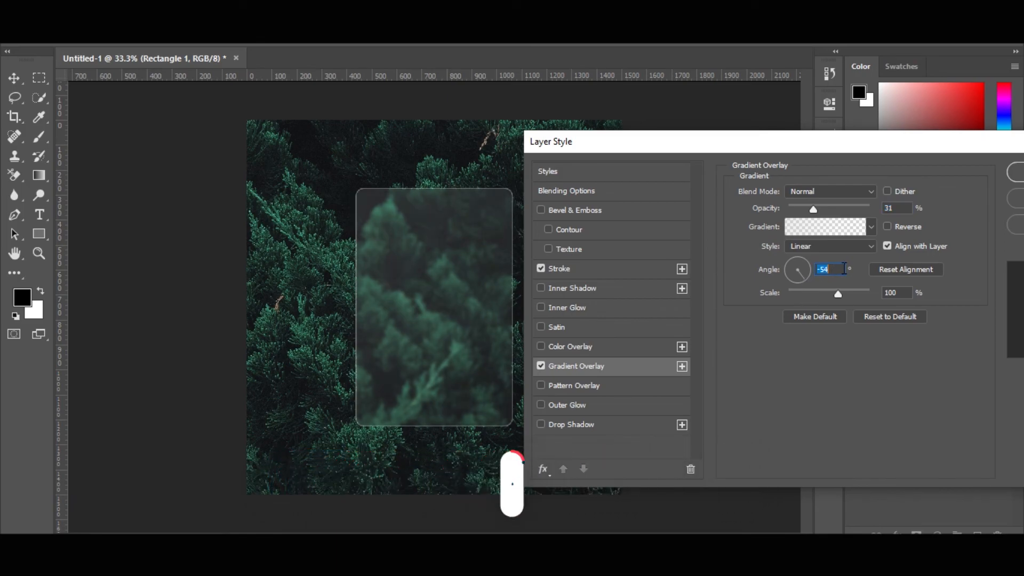
{"action": "left_click_drag", "start_coordinate": [902, 149], "coordinate": [755, 184]}
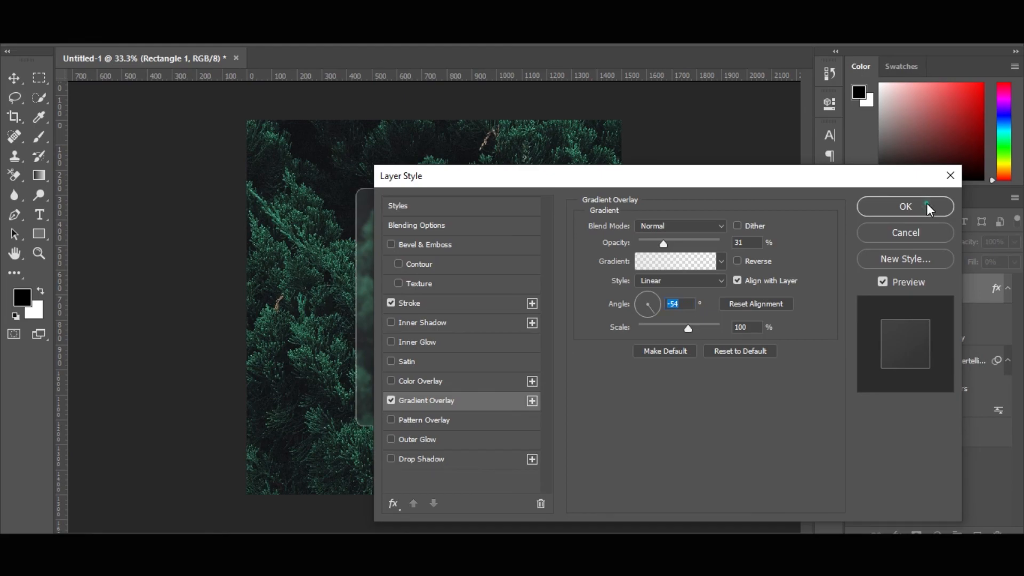